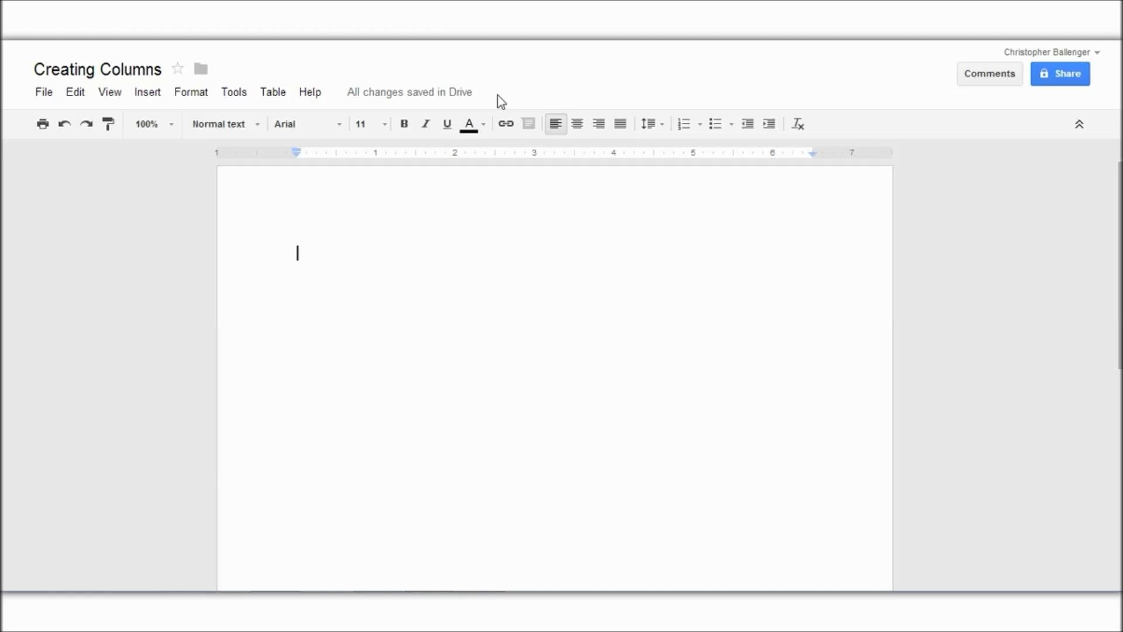
Look through the menus, then return to the document page.
left_click(55, 93)
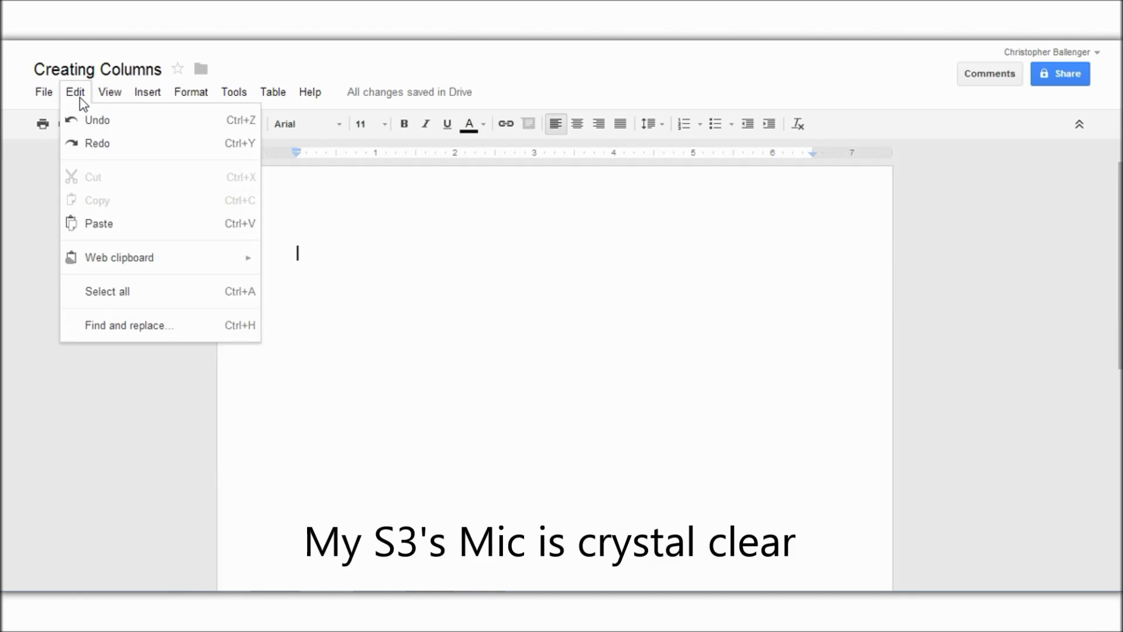
mouse_move(145, 98)
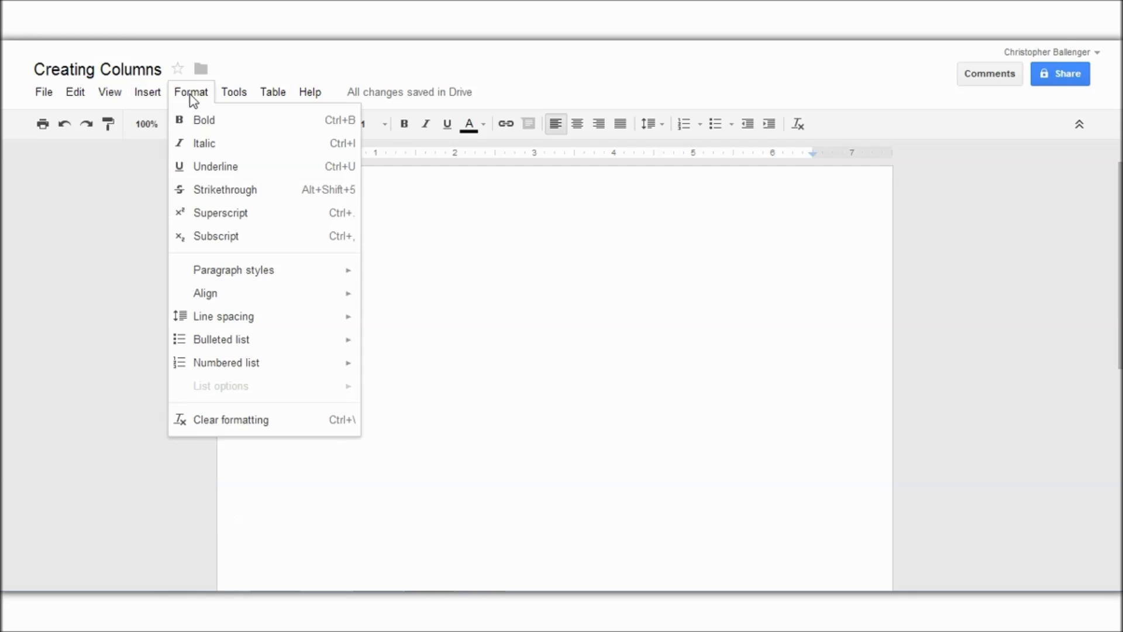
mouse_move(302, 96)
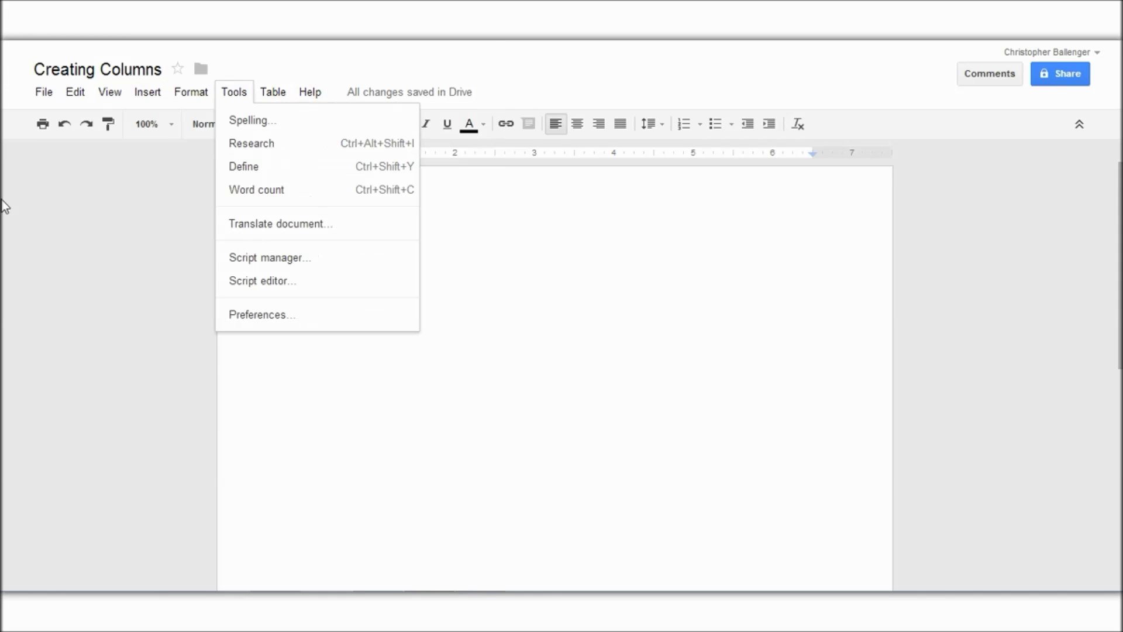
left_click(442, 310)
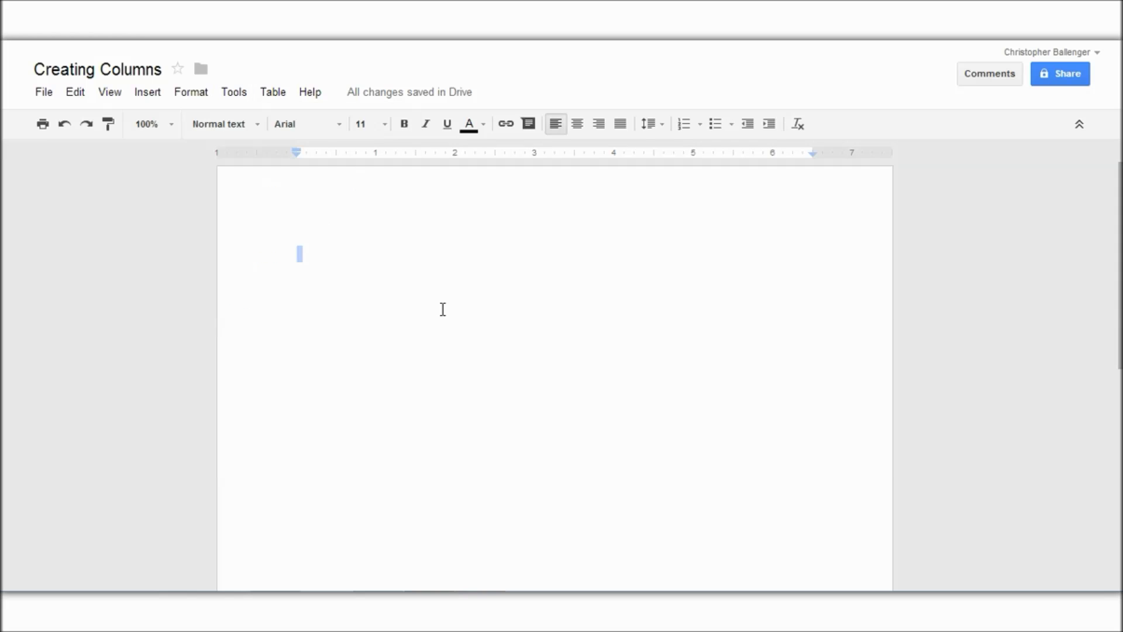
Right-align the first line and type the student's name, a class line and date 9 - 26 - 2013.
left_click(597, 125)
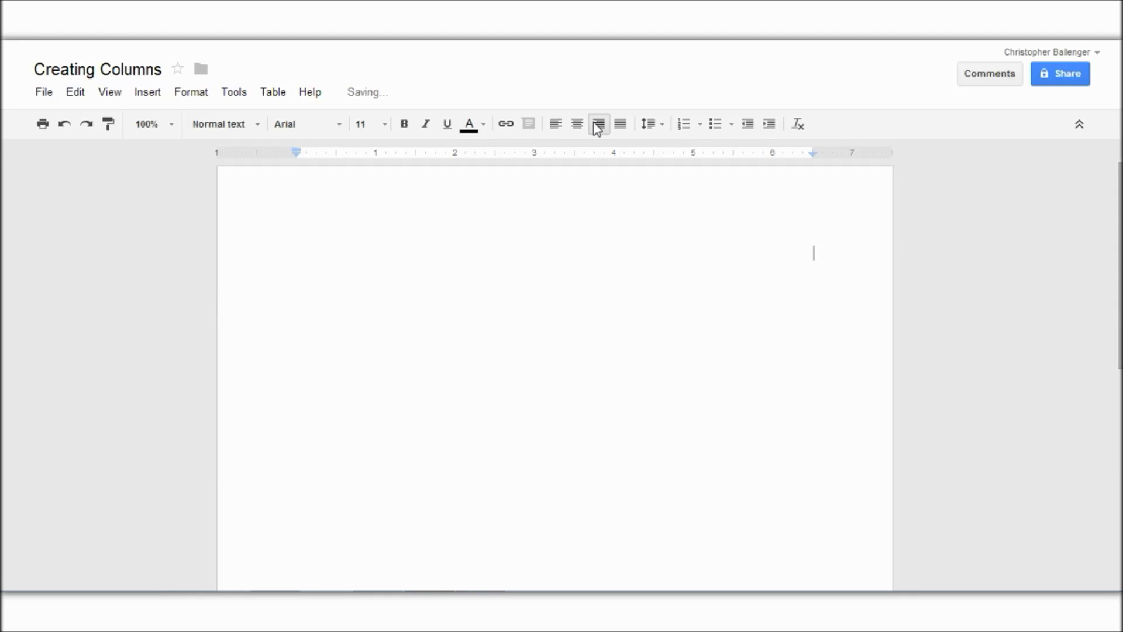
type("Christopher")
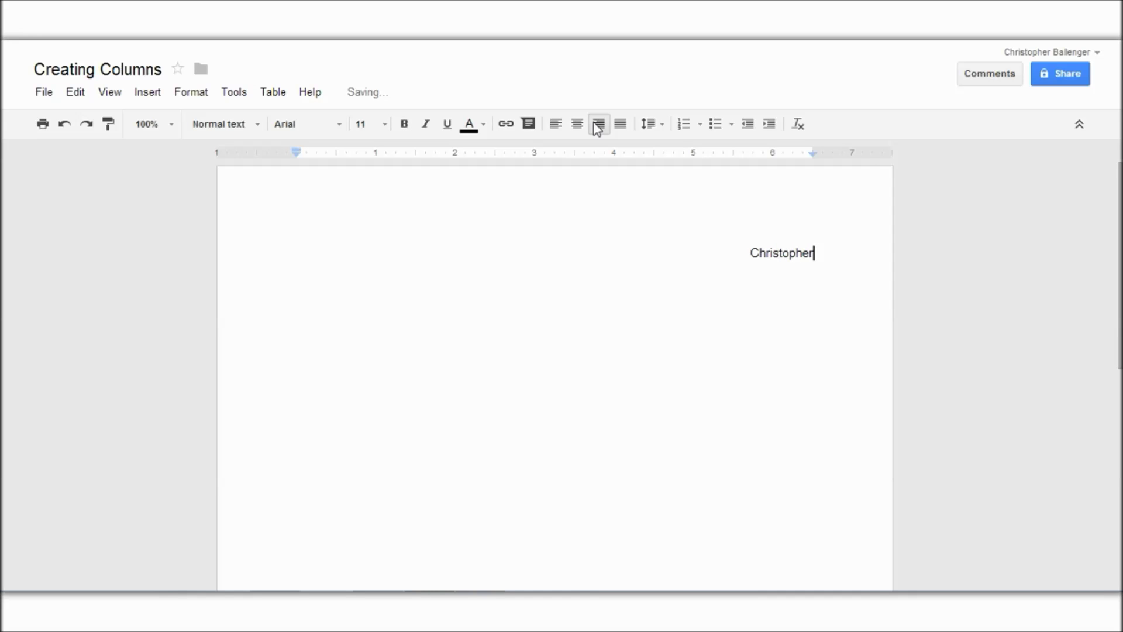
key("Return")
type("gc")
key("Return")
type("9- 2")
key("Left")
key("Left")
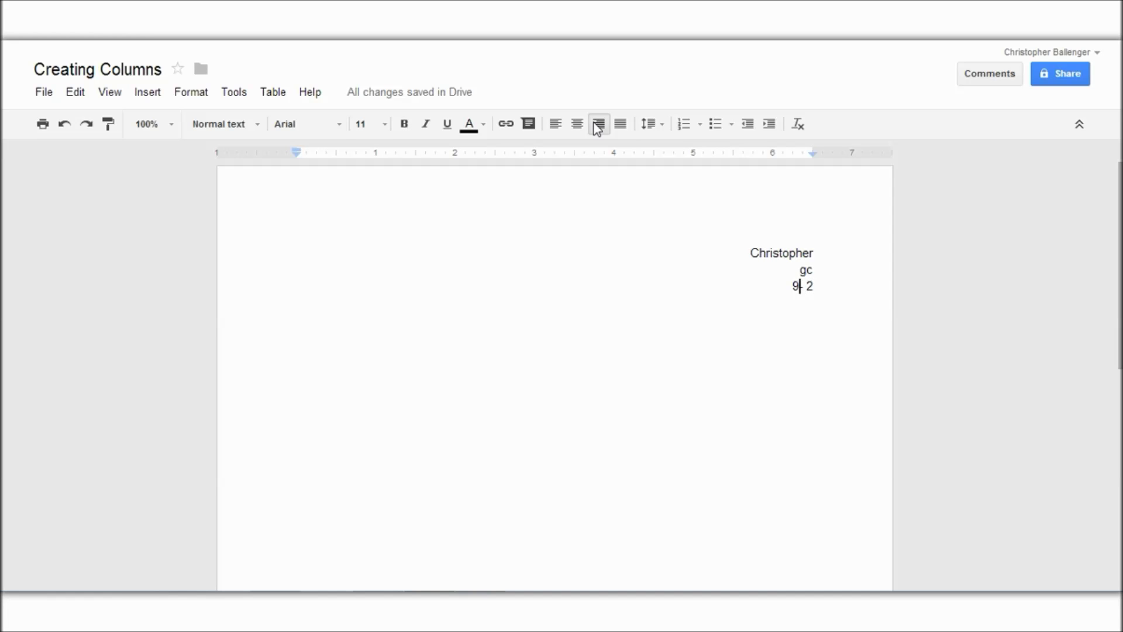
type("26")
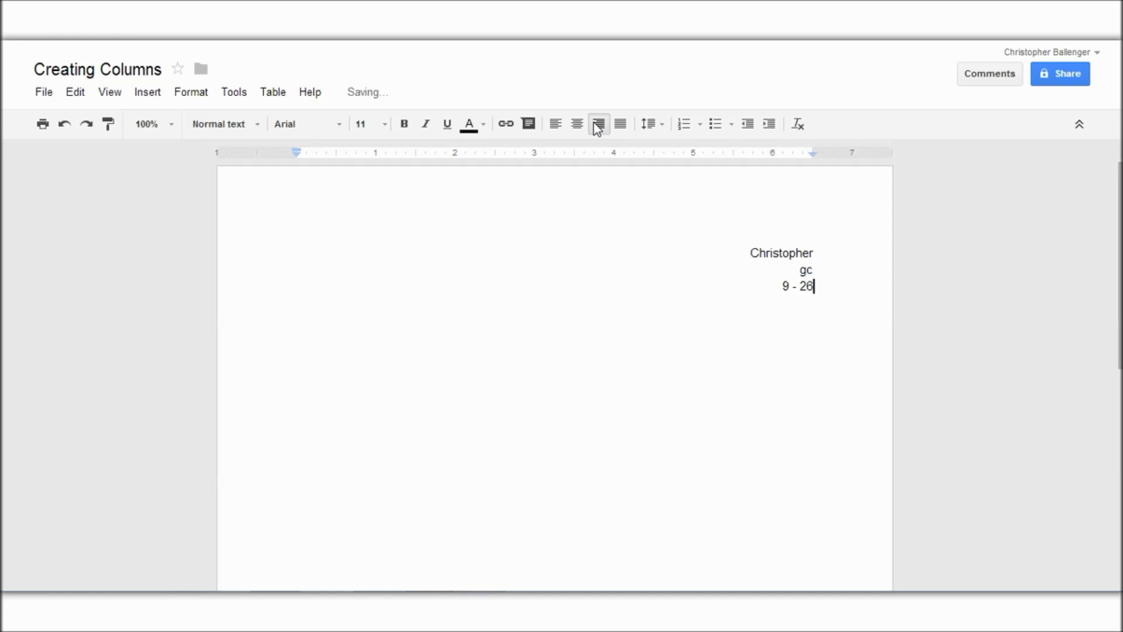
type(" - 2013")
Correct the class line to TNT and add a left-aligned line below the header.
key("BackSpace")
key("BackSpace")
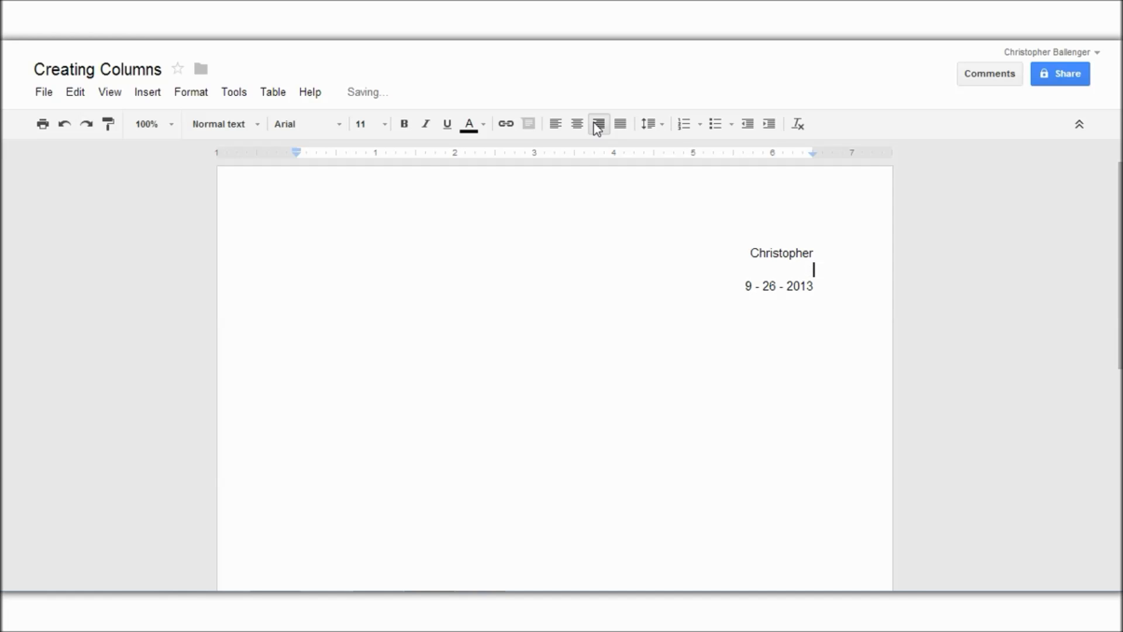
type("TNT")
key("Return")
left_click(565, 131)
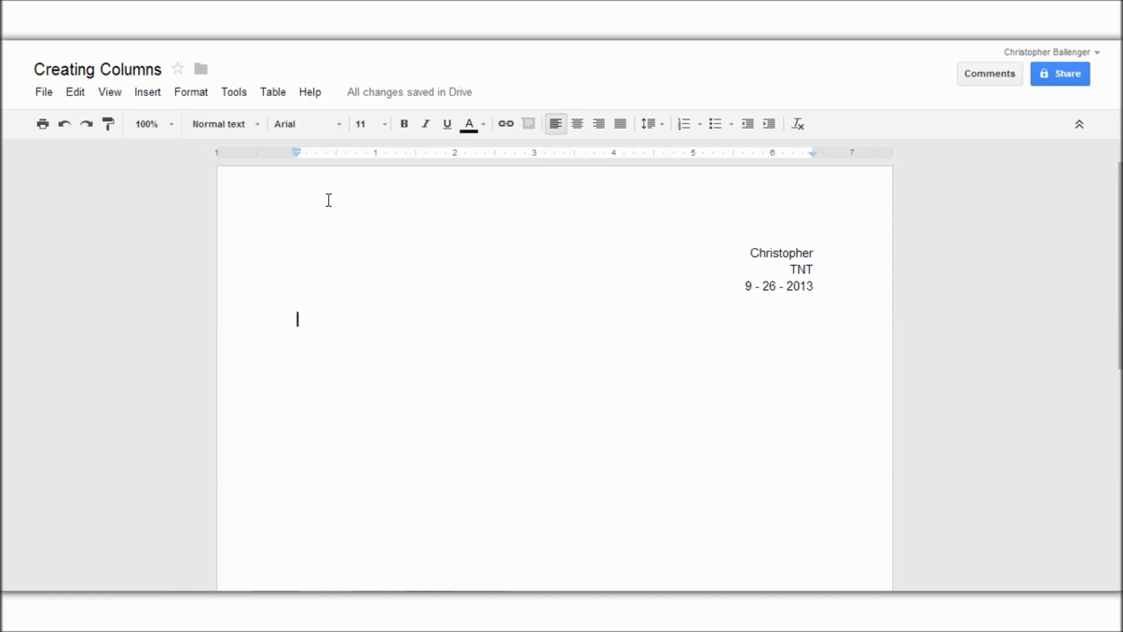
Insert a 2 x 1 table with cgf in the left cell and hbh in the right.
left_click(282, 94)
mouse_move(288, 132)
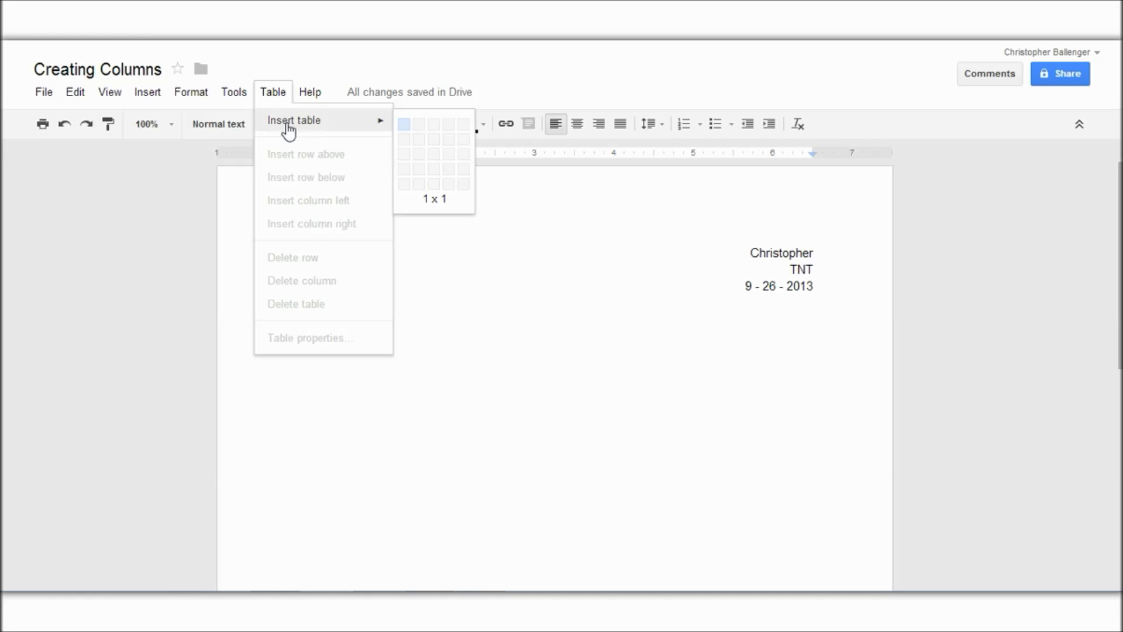
left_click(417, 126)
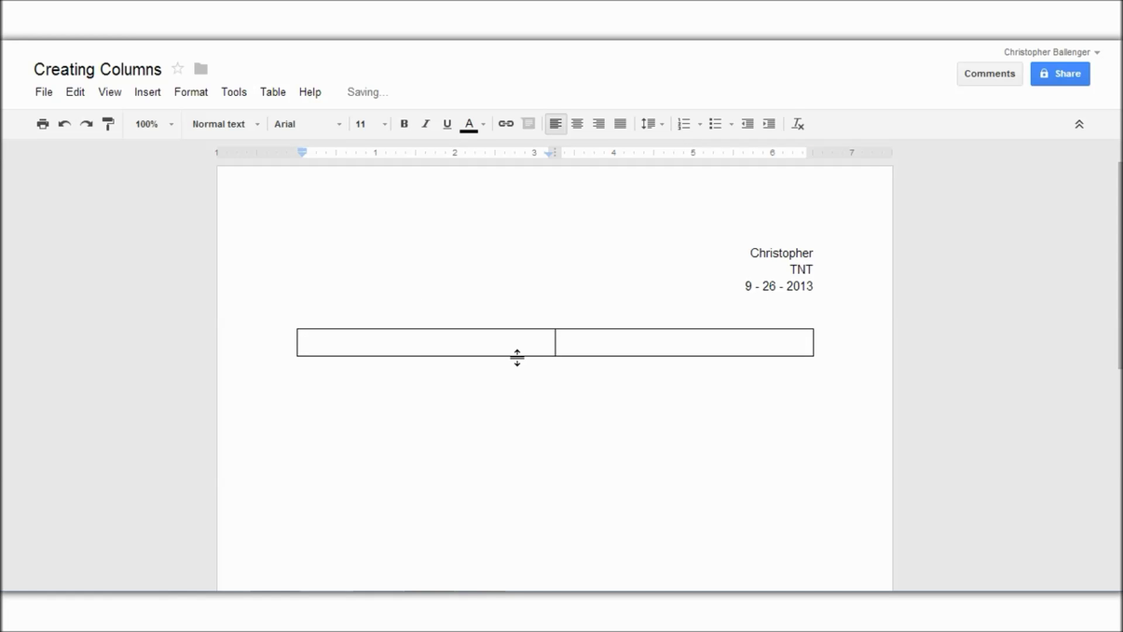
type("cgf")
key("Tab")
type("hb")
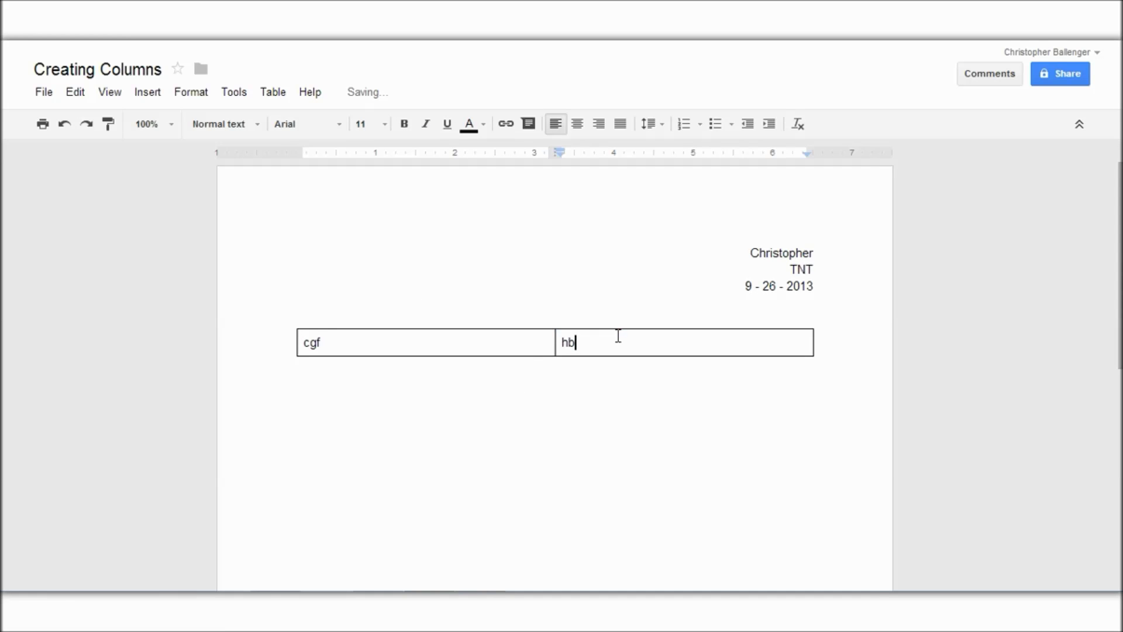
type("h")
Move the caret between the table cells, ending after cgf in the left cell.
left_click(447, 372)
left_click(610, 353)
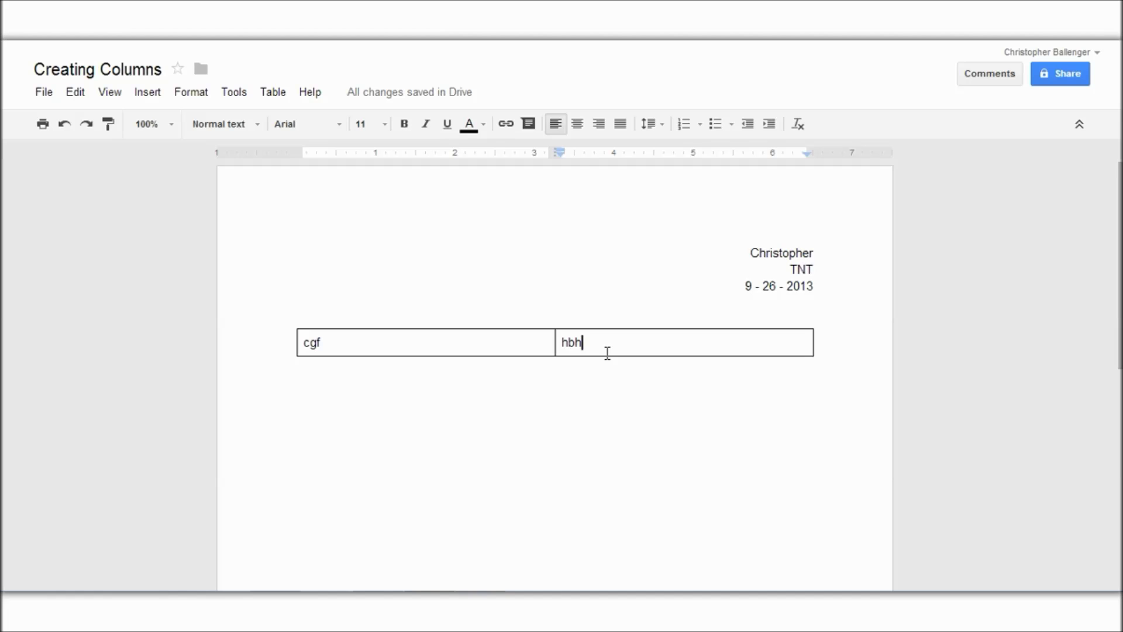
left_click(521, 335)
left_click(629, 340)
left_click(463, 347)
left_click(575, 345)
left_click(391, 345)
Set the table border colour to white in Table properties and apply it.
left_click(276, 93)
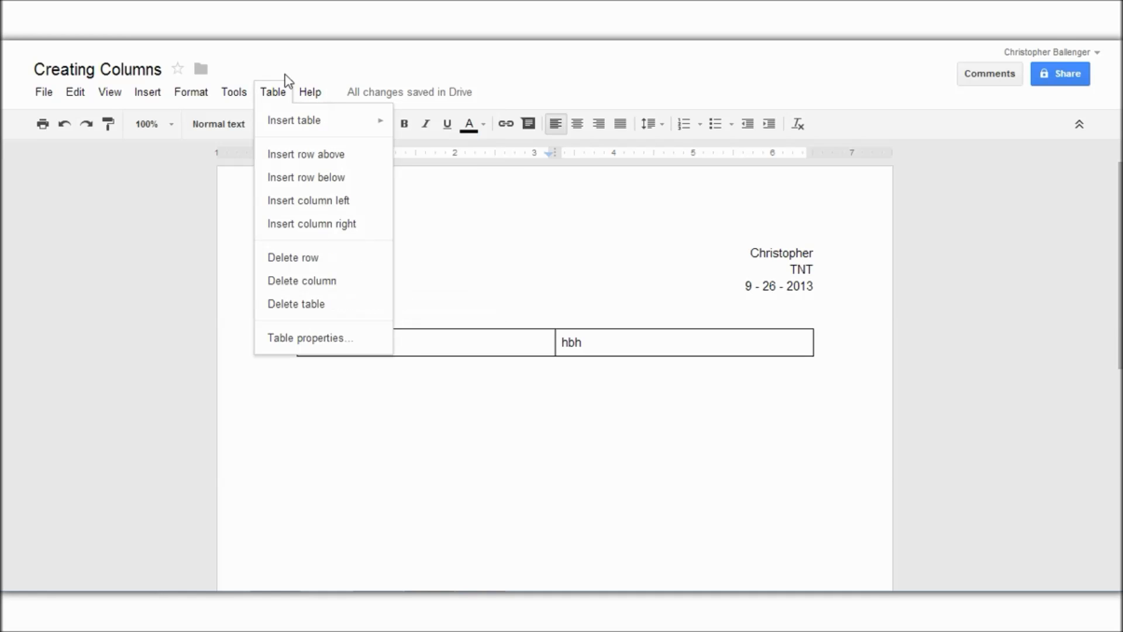
left_click(285, 339)
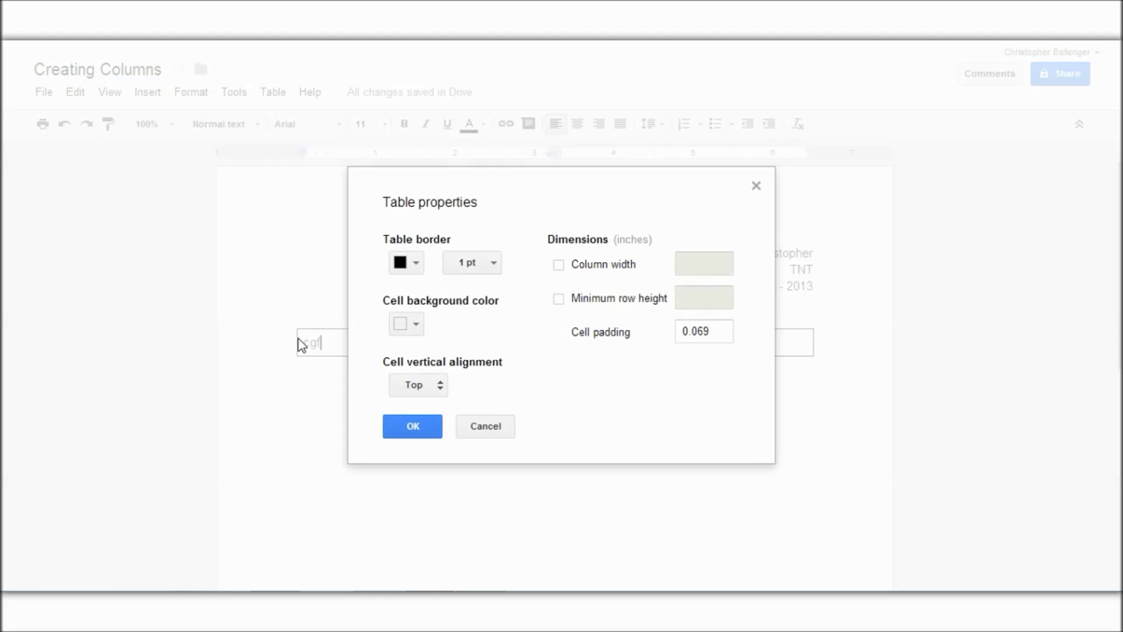
left_click(415, 269)
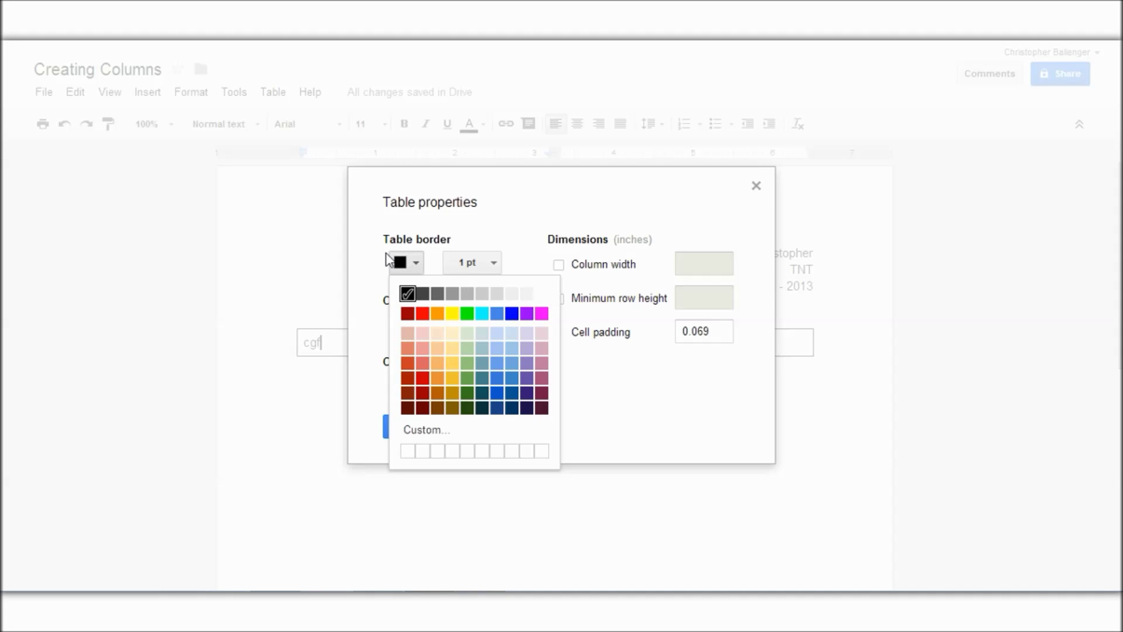
left_click(443, 245)
left_click(415, 268)
left_click(542, 294)
left_click(422, 428)
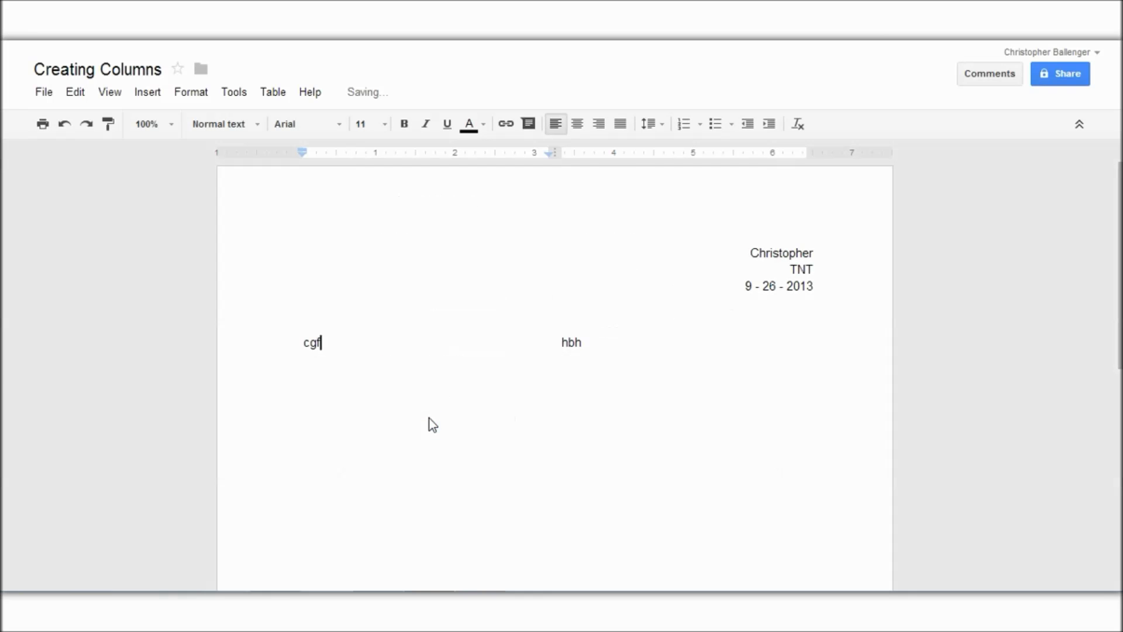
Extend the left cell to cgfbh and the right cell to hbhhjbvhb.
left_click(600, 348)
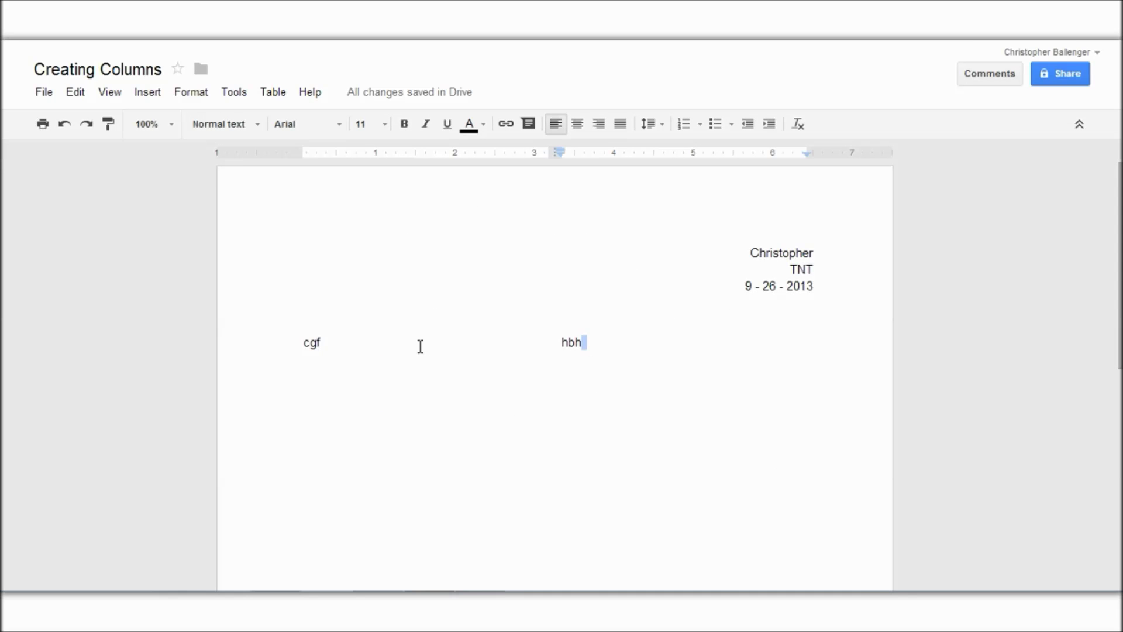
left_click(368, 346)
type("bh")
left_click(598, 345)
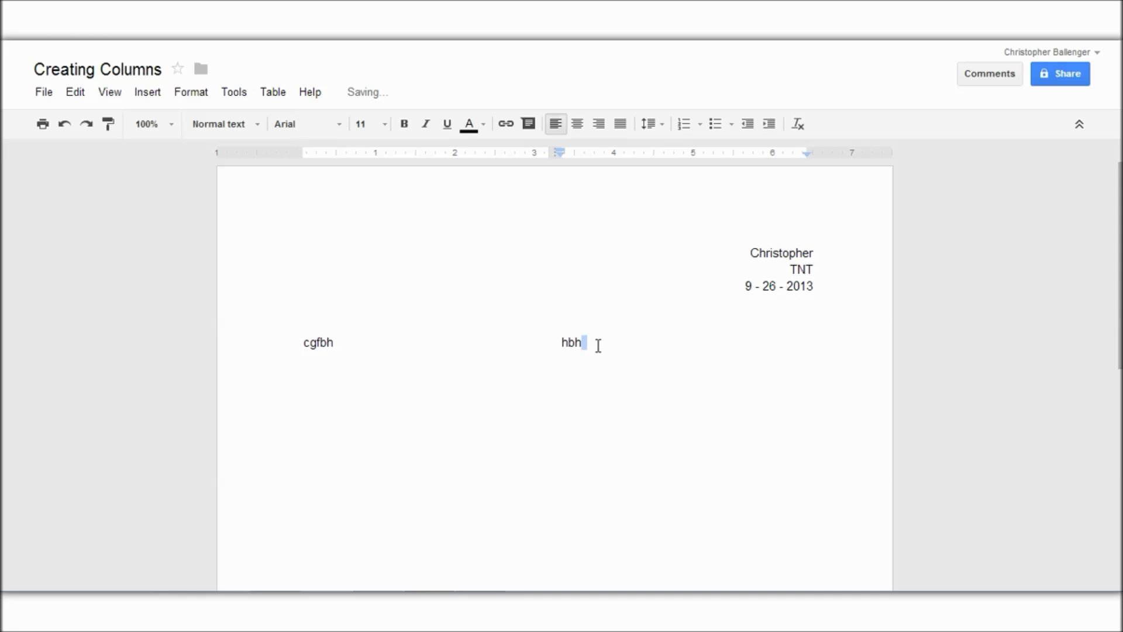
type("hjbvhb")
Add the line cftgcggvg below cgfbh and extend the right column to hbhhjbvhbgfv.
left_click(465, 346)
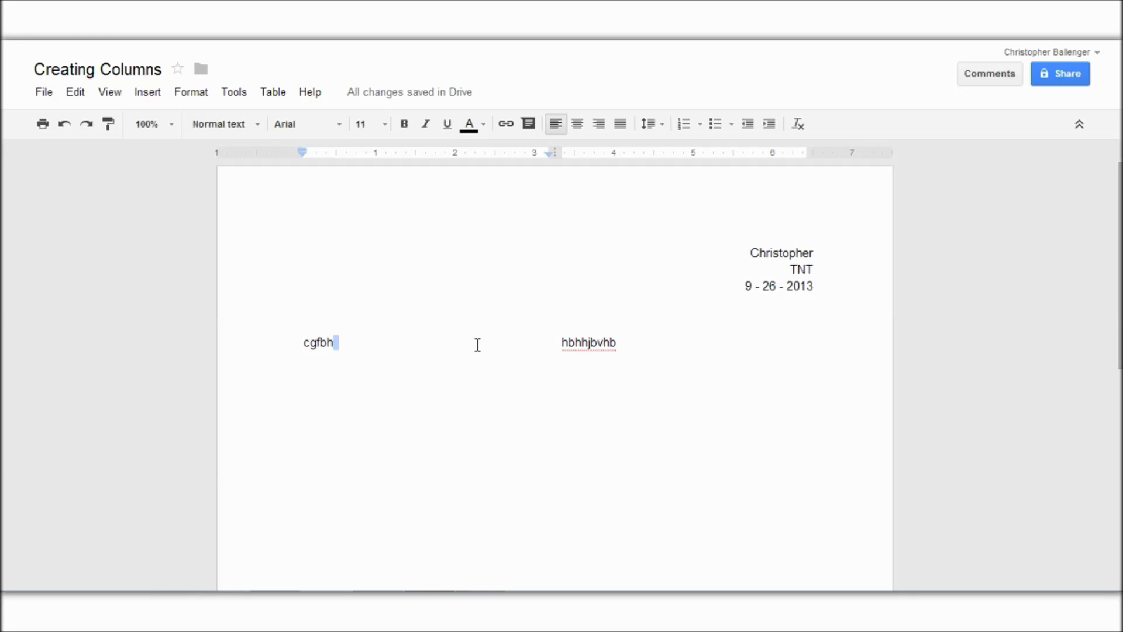
key("Return")
key("Return")
type("cftgcggvg")
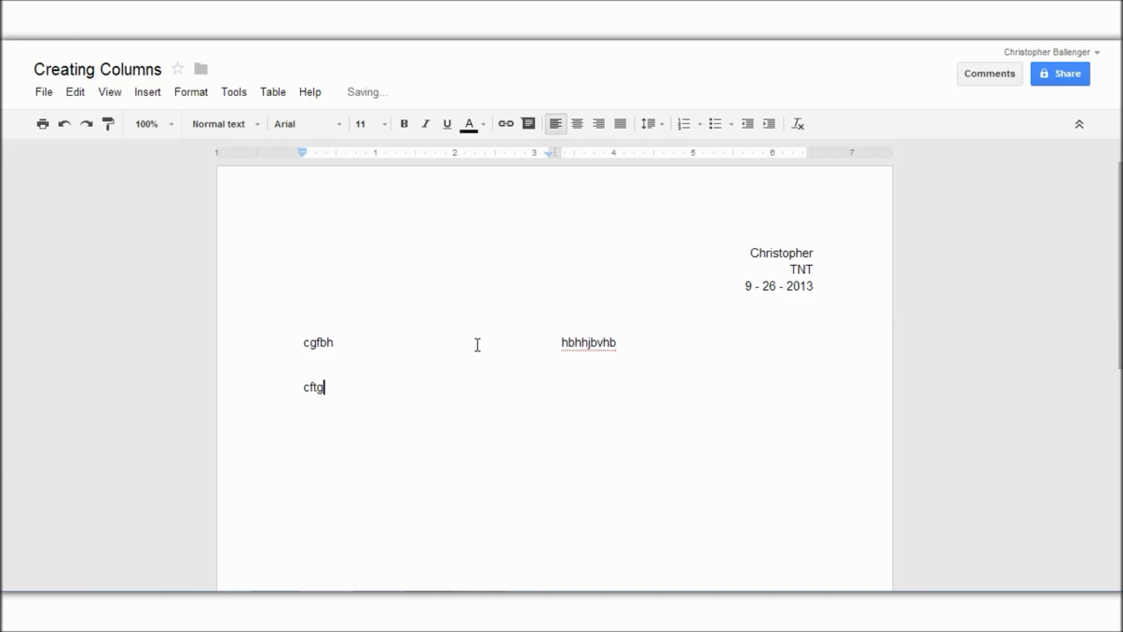
left_click(645, 341)
type("gfv")
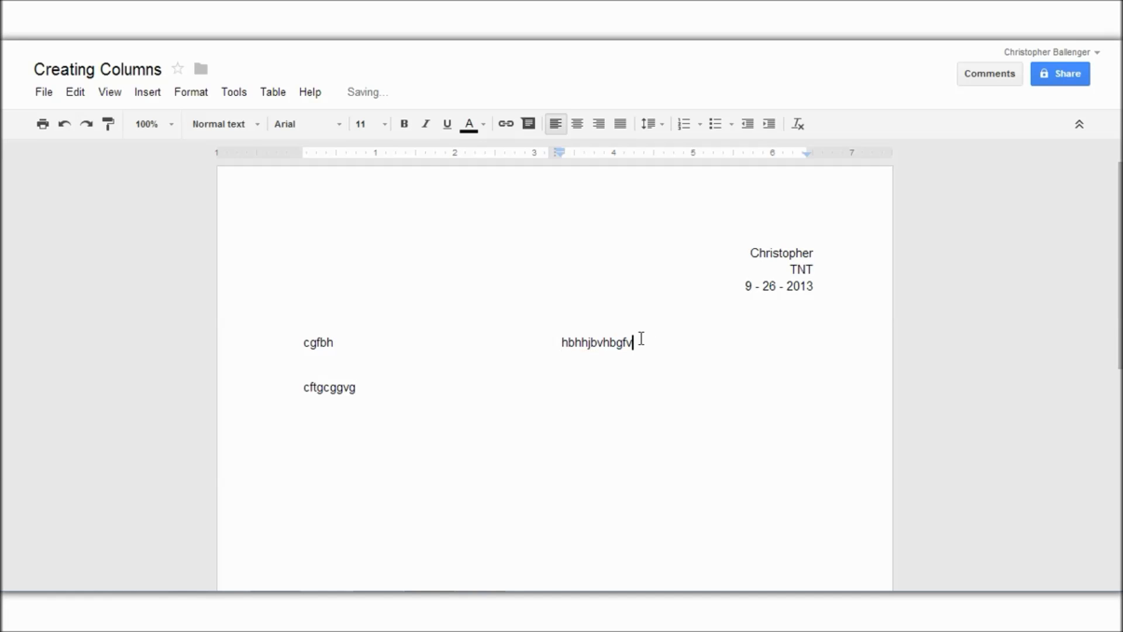
left_click(268, 93)
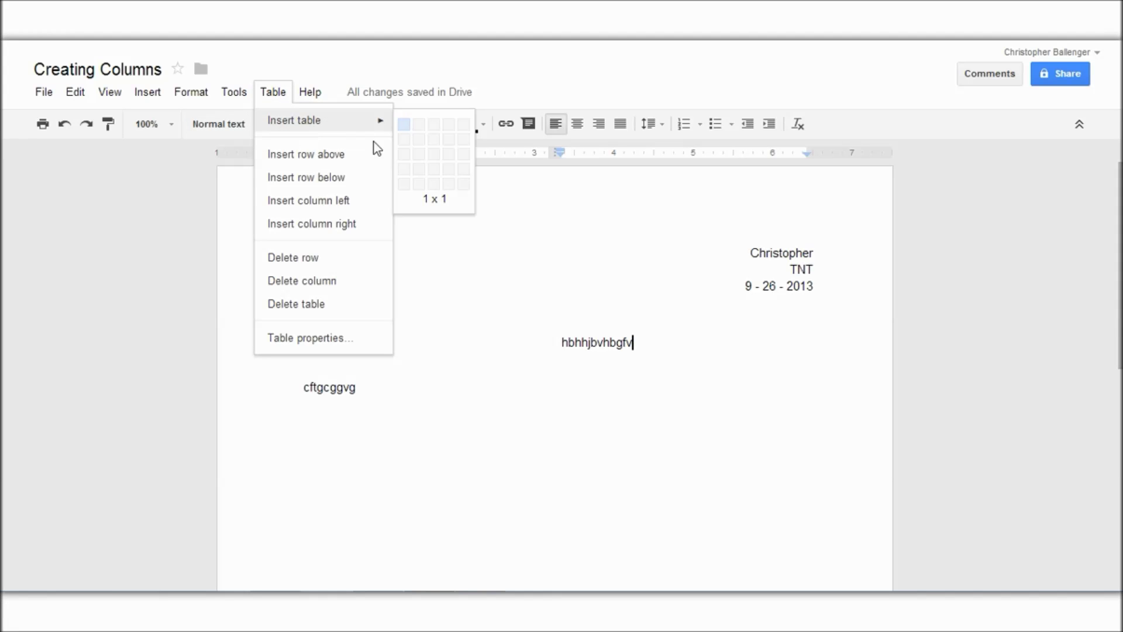
Set the table border colour to black in Table properties and apply it.
left_click(308, 339)
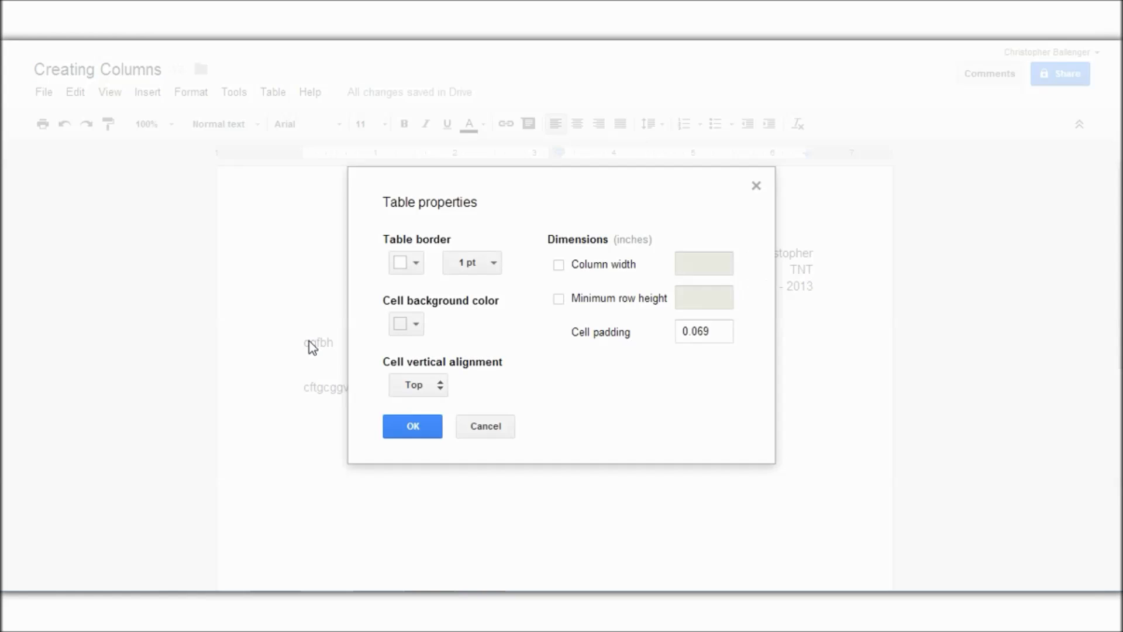
left_click(417, 263)
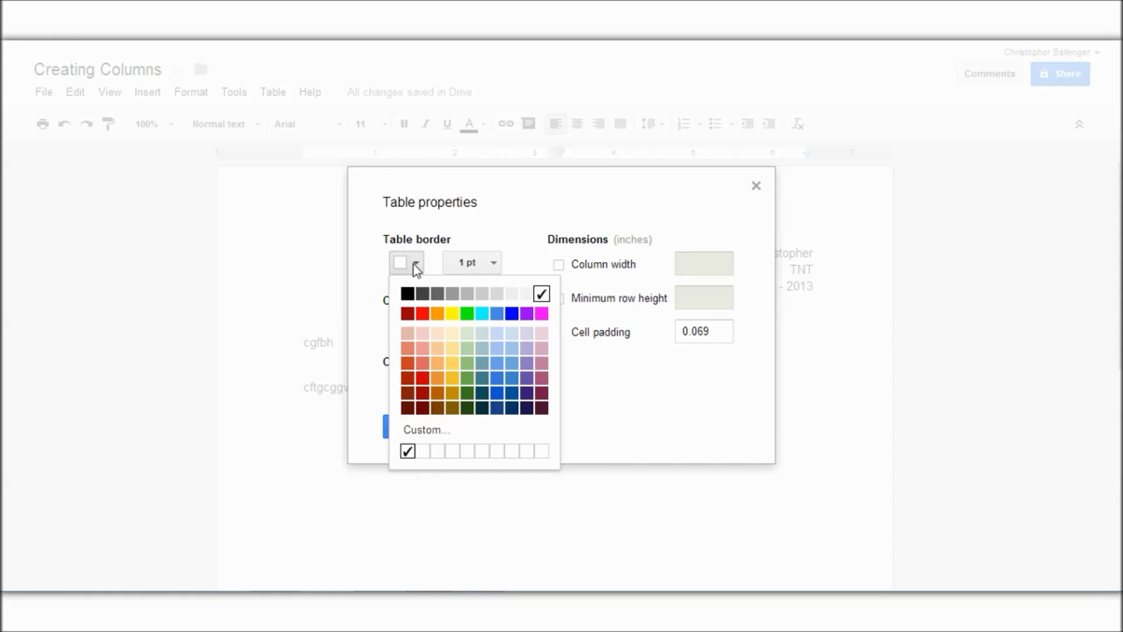
left_click(409, 295)
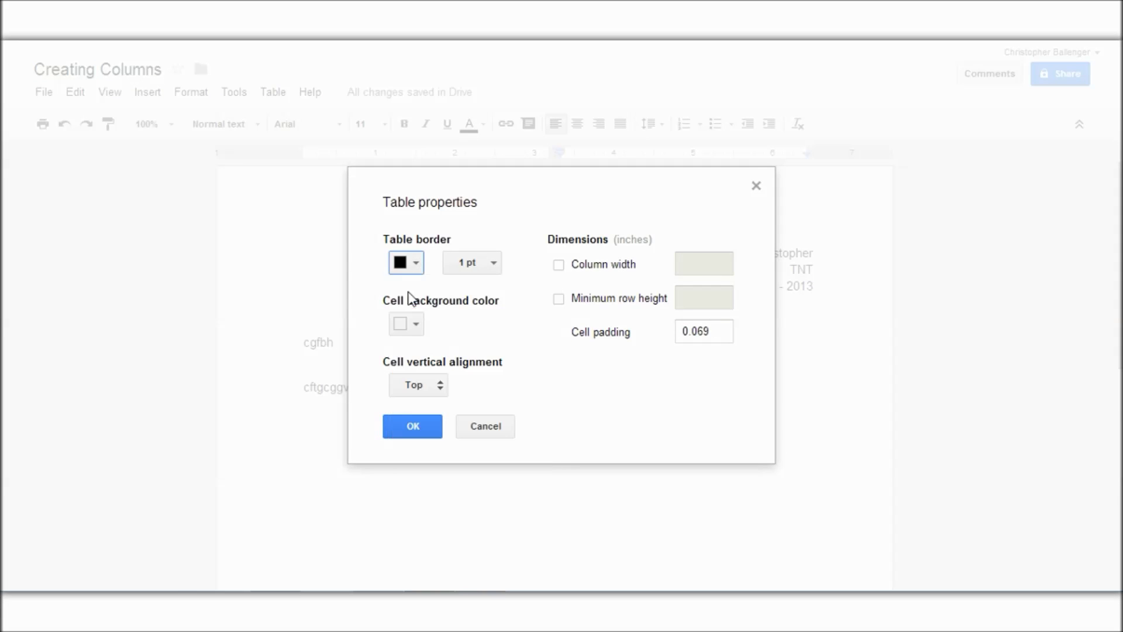
left_click(433, 426)
Prefix the right cell with uh and blank lines, and start a new line below cftgcggvg.
double_click(495, 390)
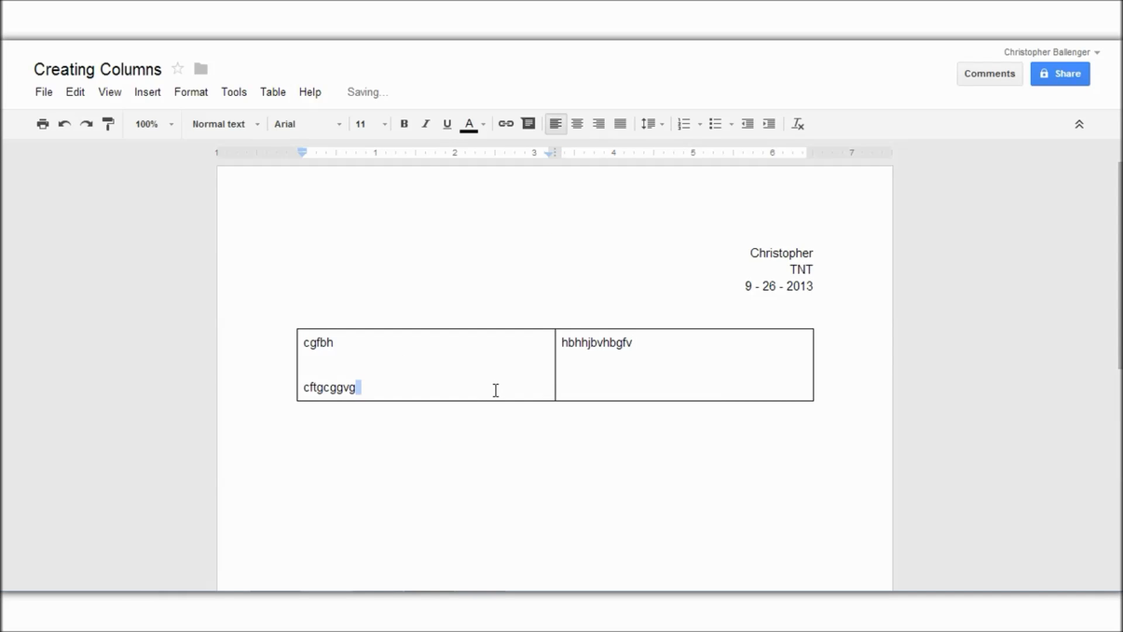
key("Tab")
key("Return")
key("Return")
type("uh")
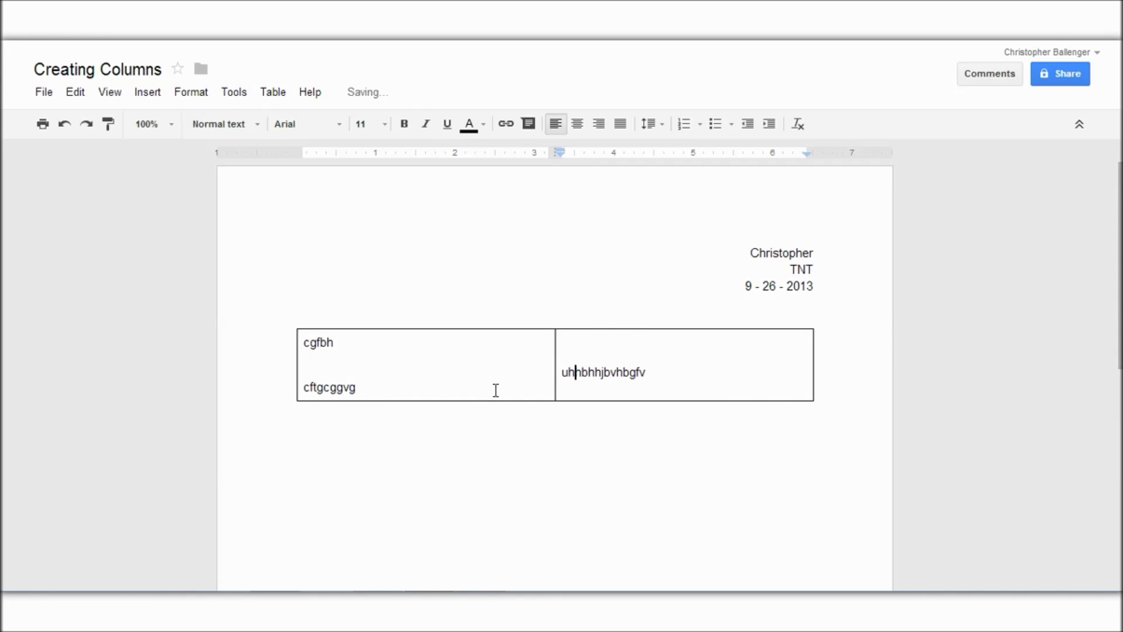
key("Down")
double_click(495, 390)
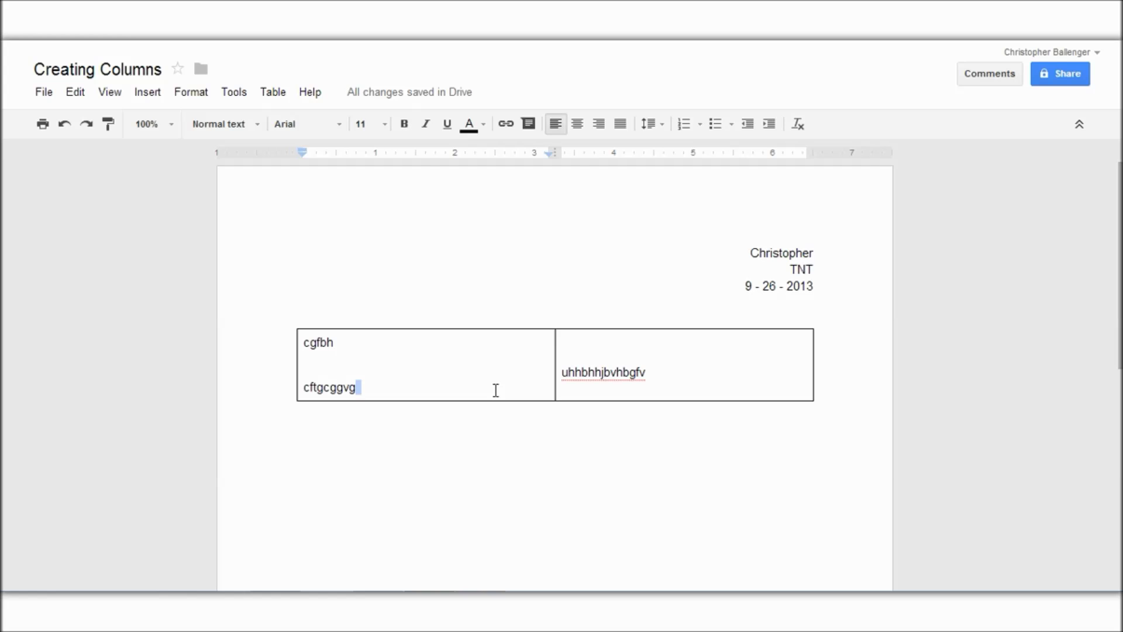
key("Return")
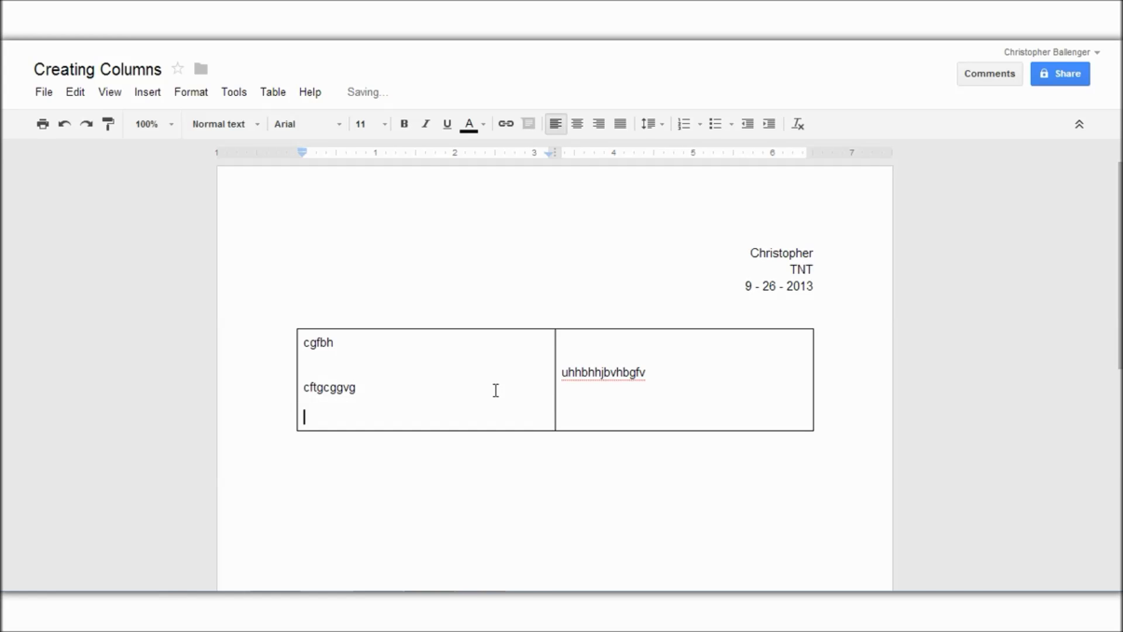
Type hv on the new left-column line and set the table border back to white.
type("hv")
left_click(238, 95)
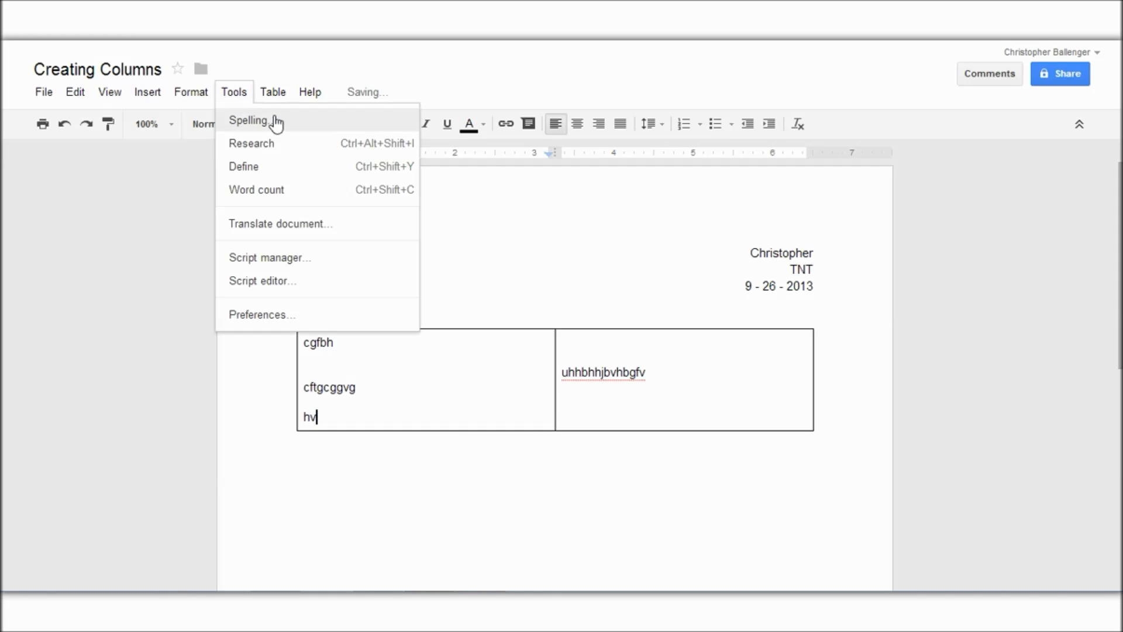
left_click(272, 99)
left_click(272, 93)
mouse_move(282, 130)
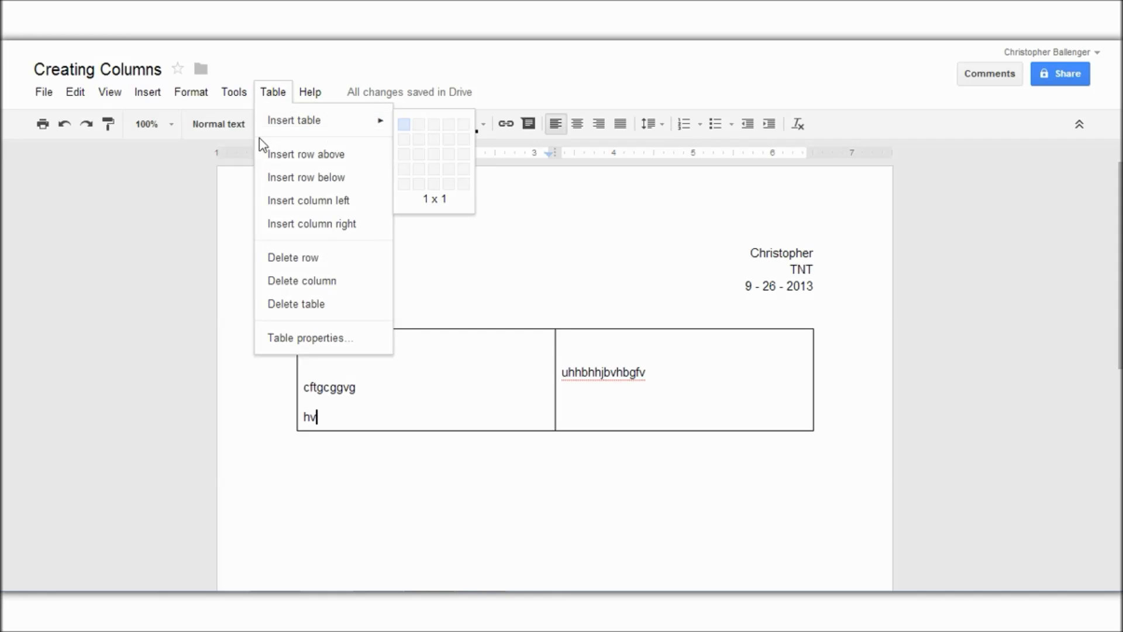
left_click(330, 339)
left_click(408, 262)
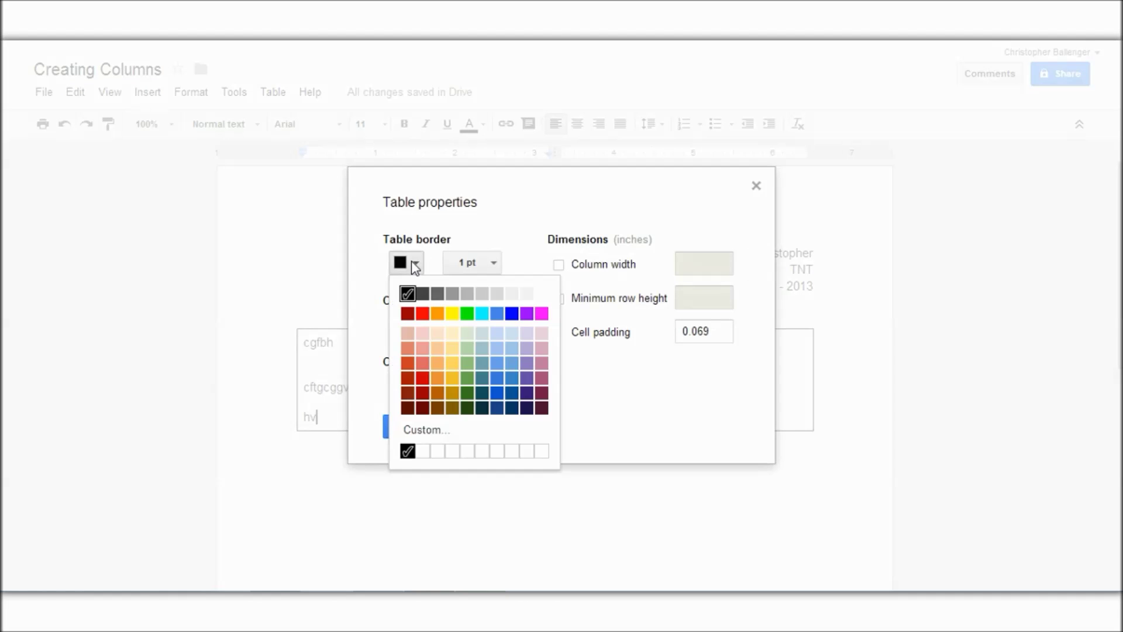
left_click(538, 293)
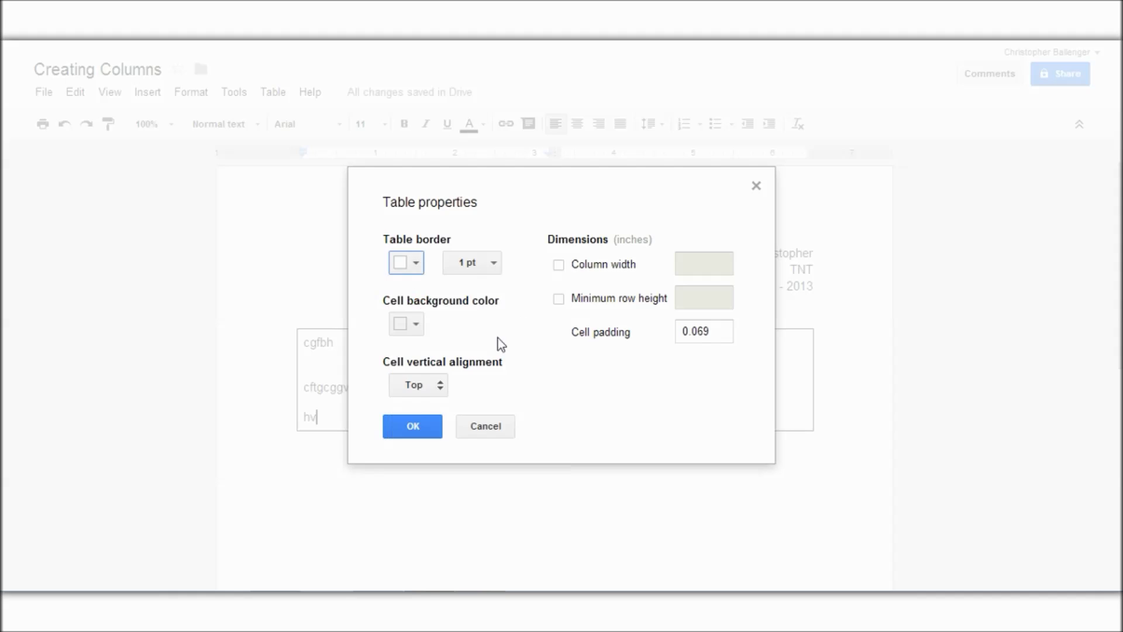
left_click(413, 426)
Delete the blank lines so uhhbhhjbvhbgfv sits level with cgfbh.
left_click(562, 372)
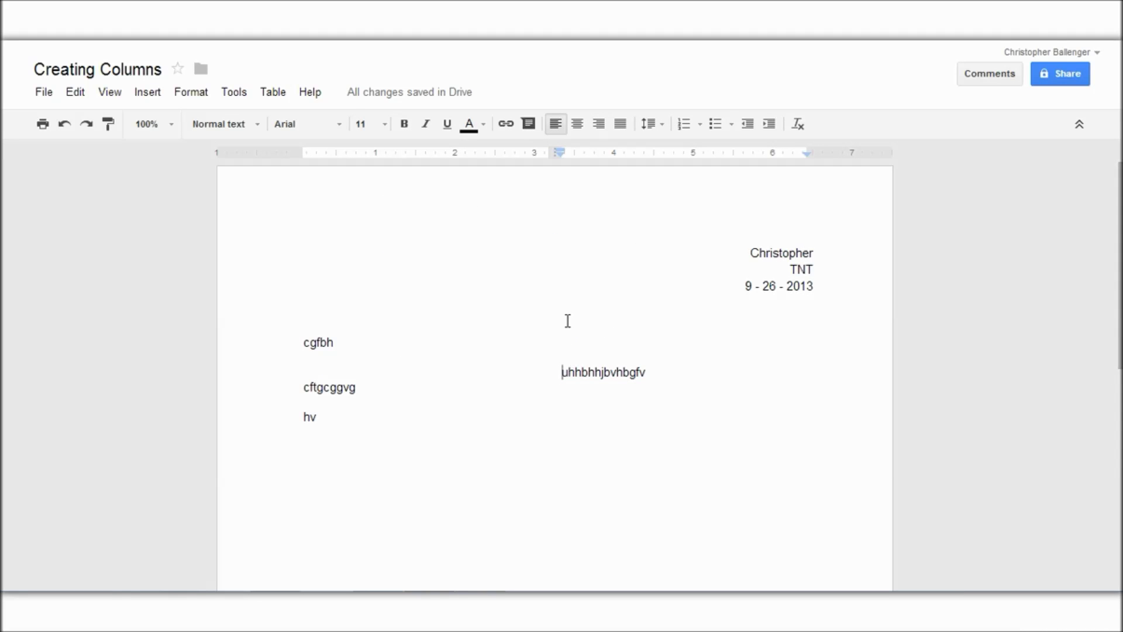
type("=")
key("BackSpace")
key("BackSpace")
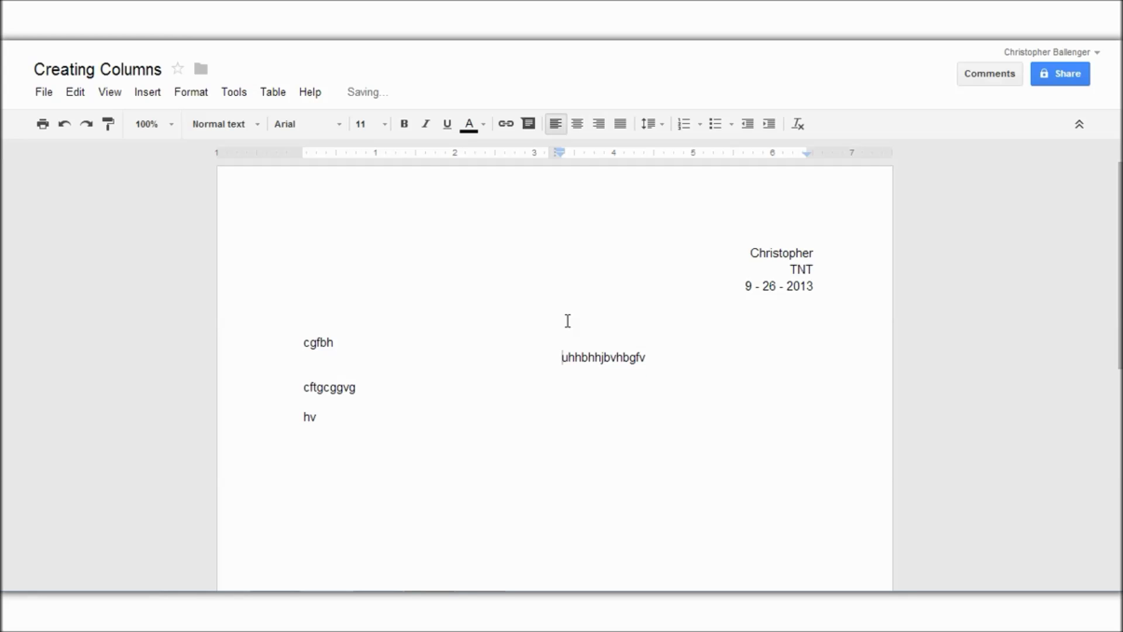
key("BackSpace")
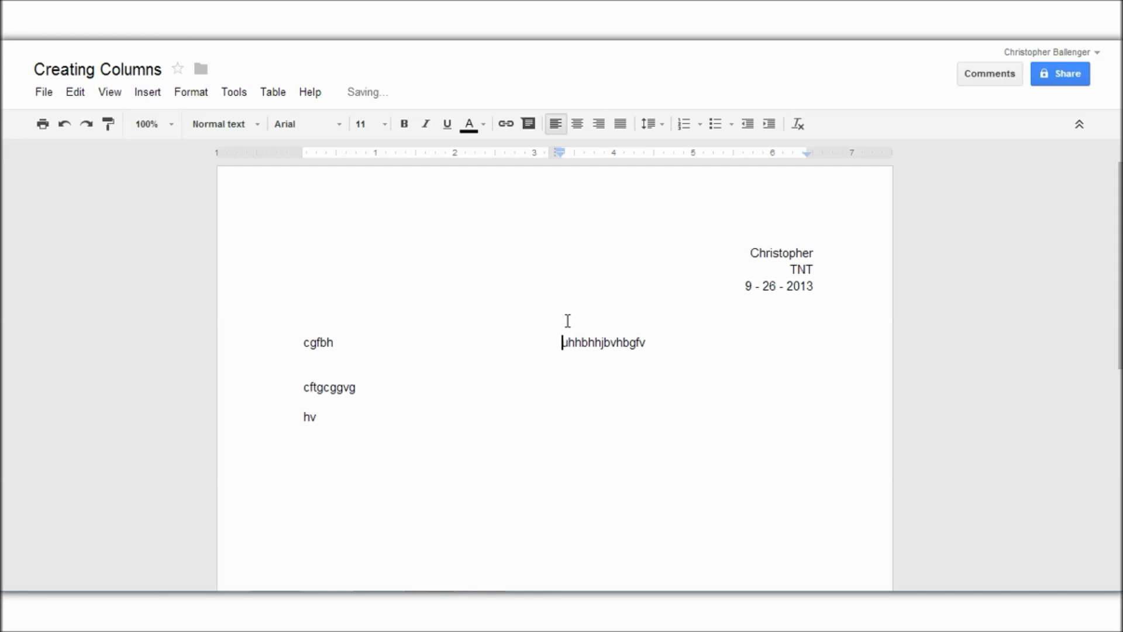